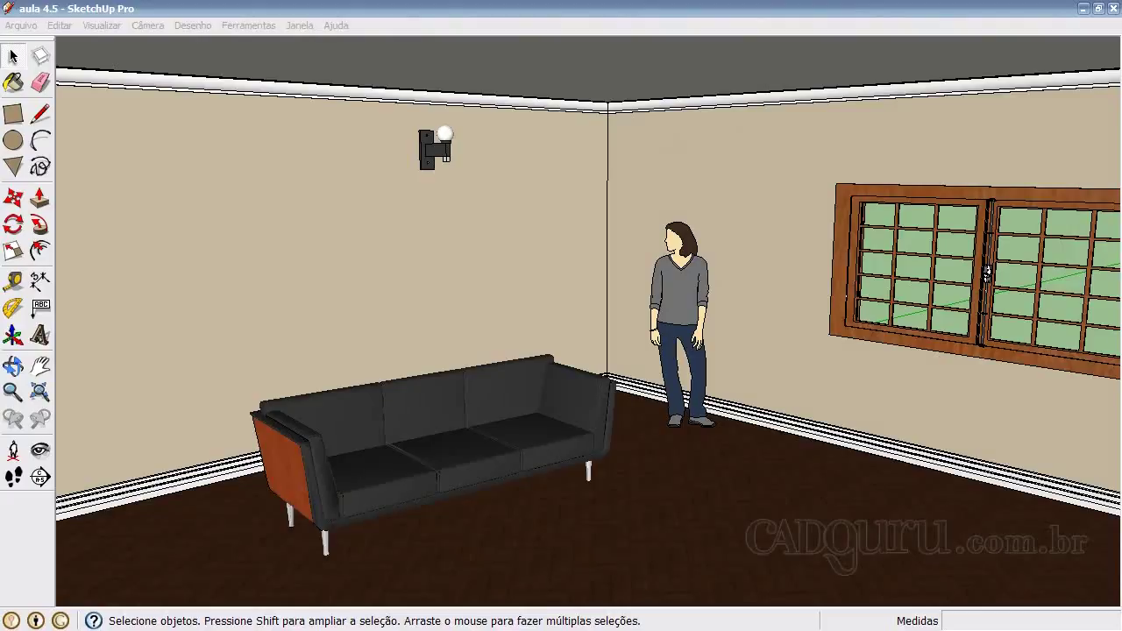
Start a 3D text reading "SketchUp" with the Arial font in the Negrito style.
{"action": "left_click", "coordinate": [606, 298]}
{"action": "left_click", "coordinate": [39, 338]}
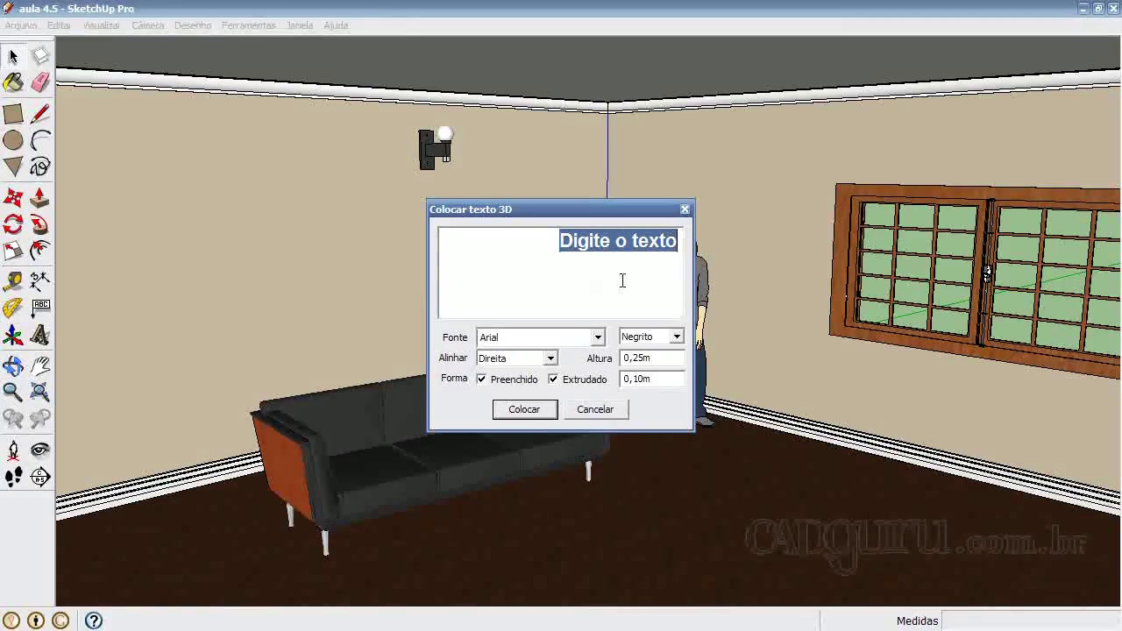
{"action": "type", "text": "Sket"}
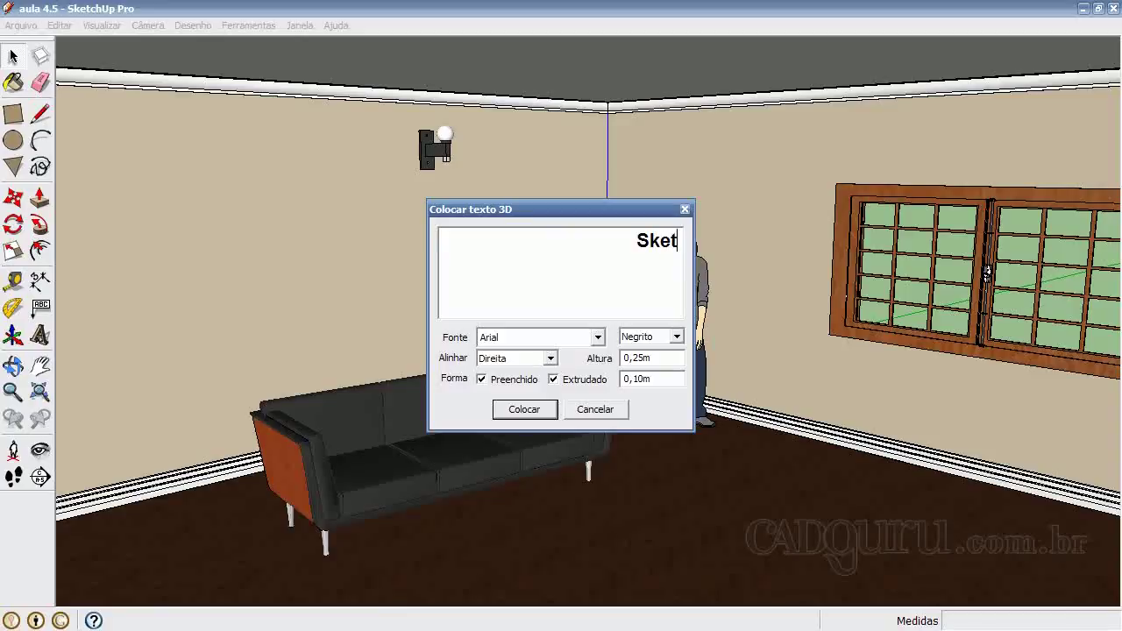
{"action": "type", "text": "chUp"}
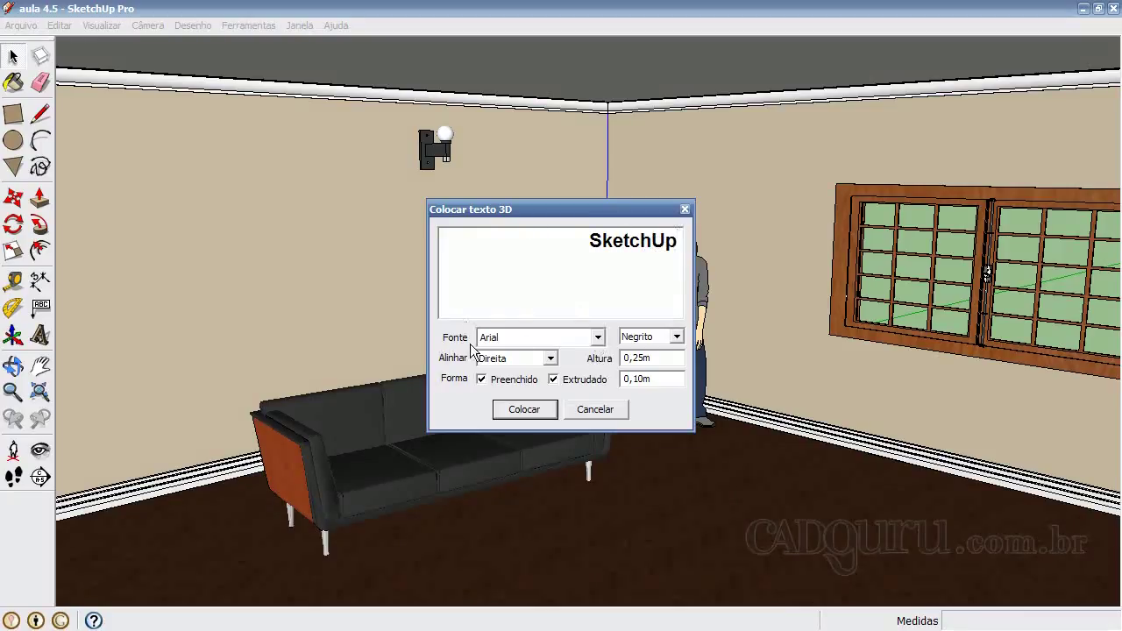
{"action": "left_click", "coordinate": [598, 337]}
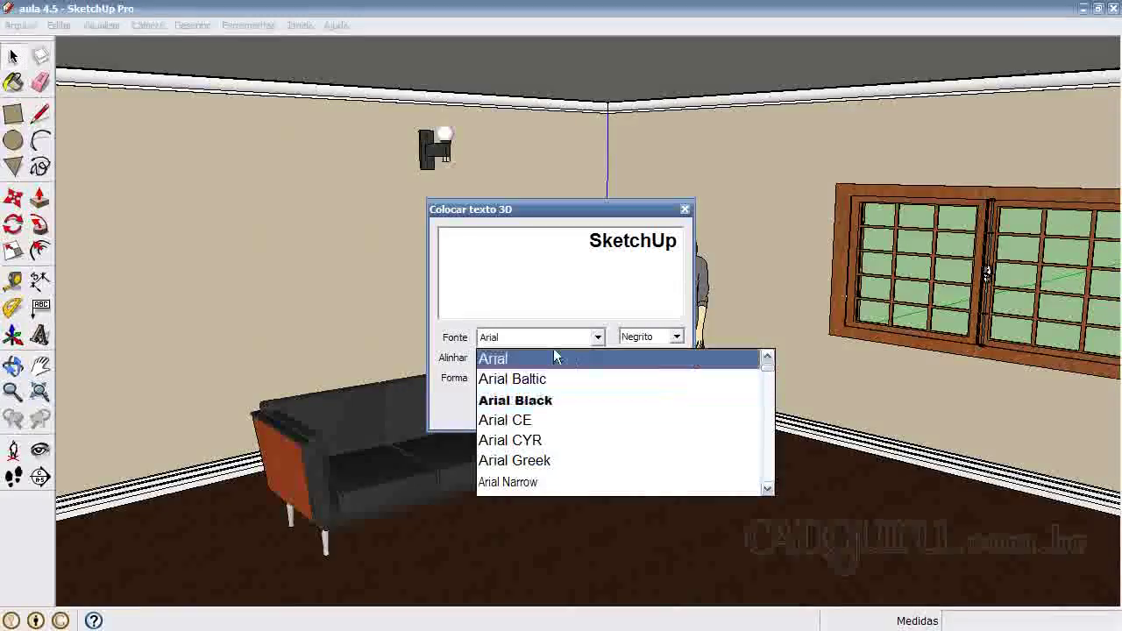
{"action": "left_click", "coordinate": [511, 334]}
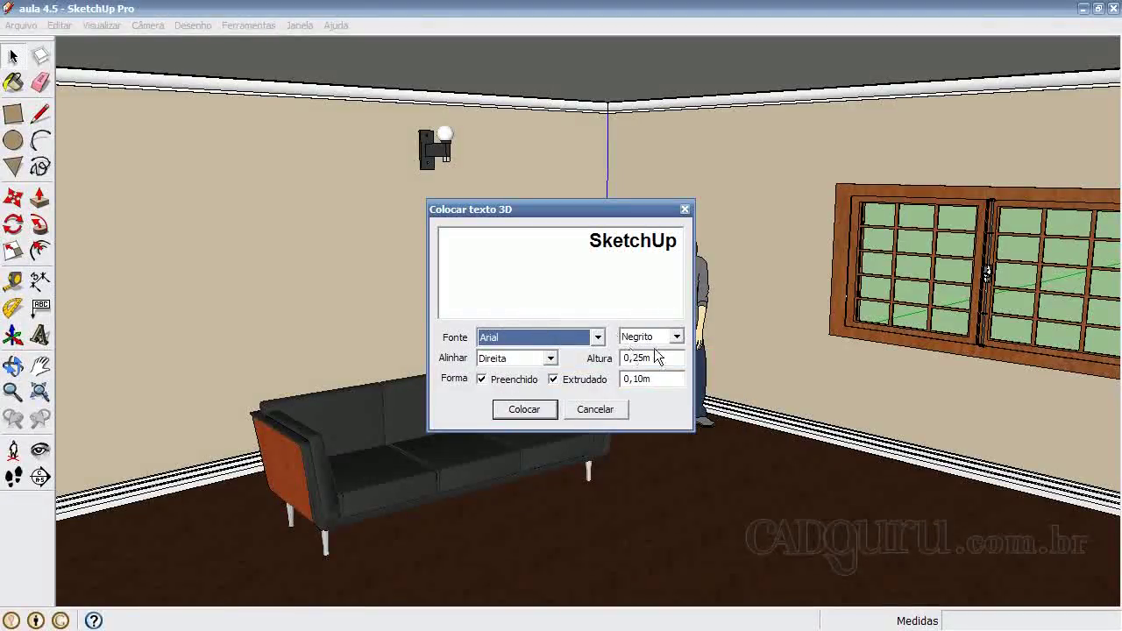
{"action": "left_click", "coordinate": [676, 337]}
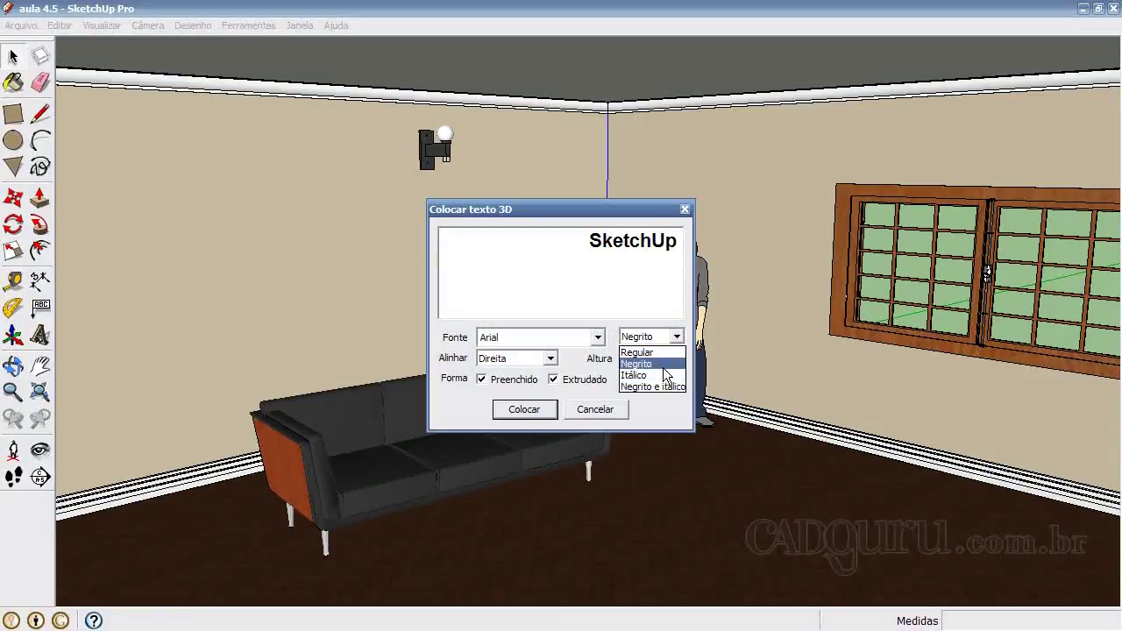
{"action": "left_click", "coordinate": [663, 365]}
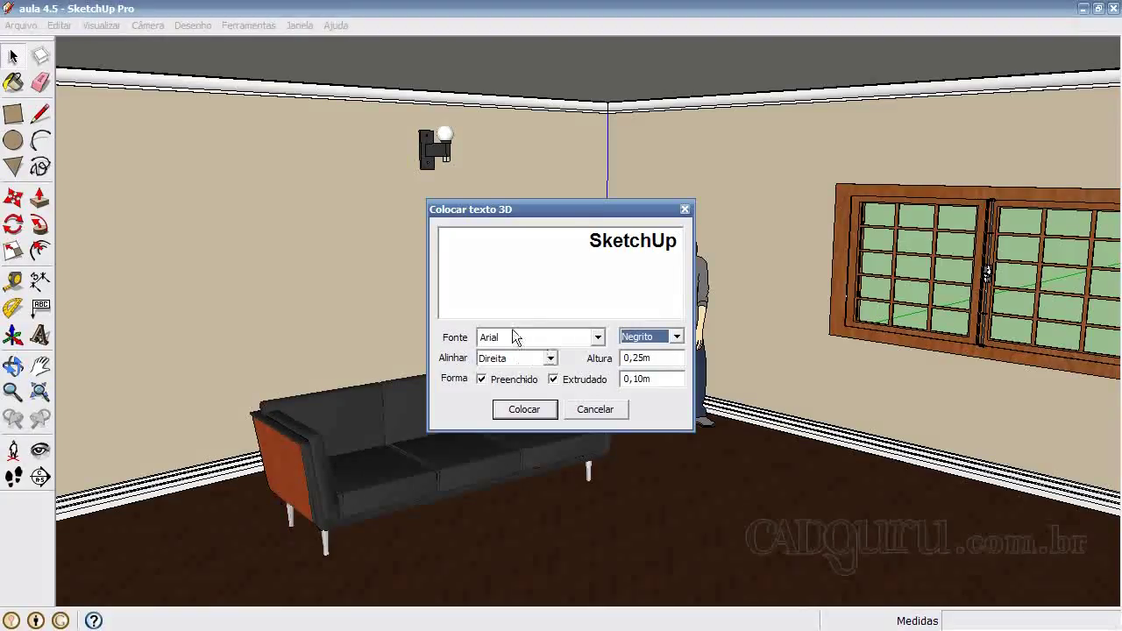
Align the 3D text to Esquerda, preview its insertion point on the wall above the sofa and cancel the placement.
{"action": "left_click", "coordinate": [551, 359]}
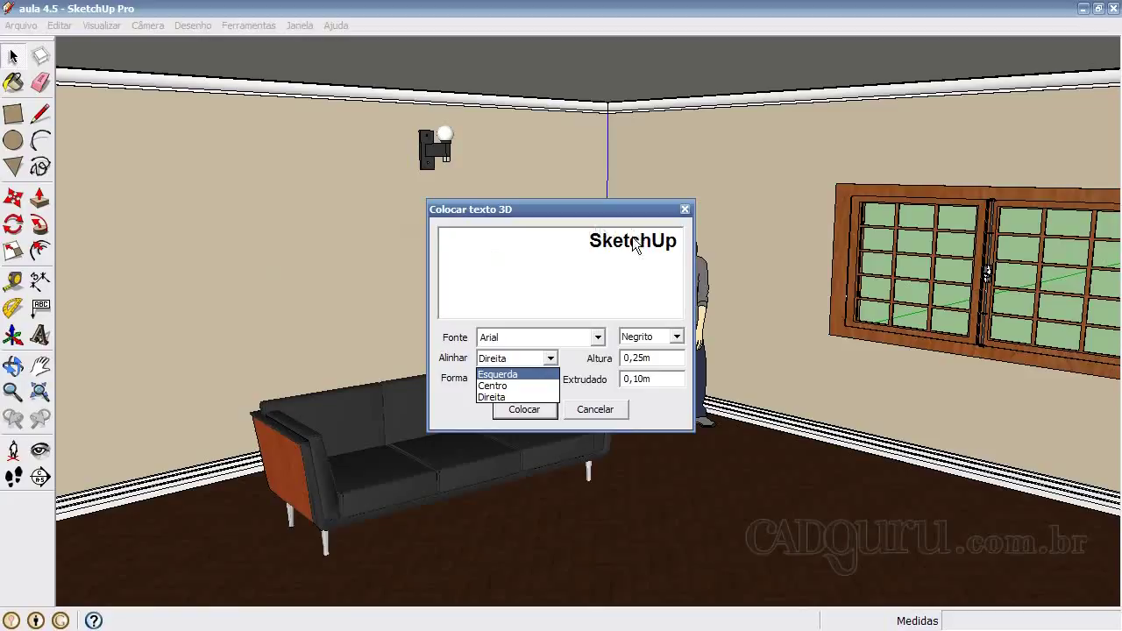
{"action": "left_click", "coordinate": [526, 374]}
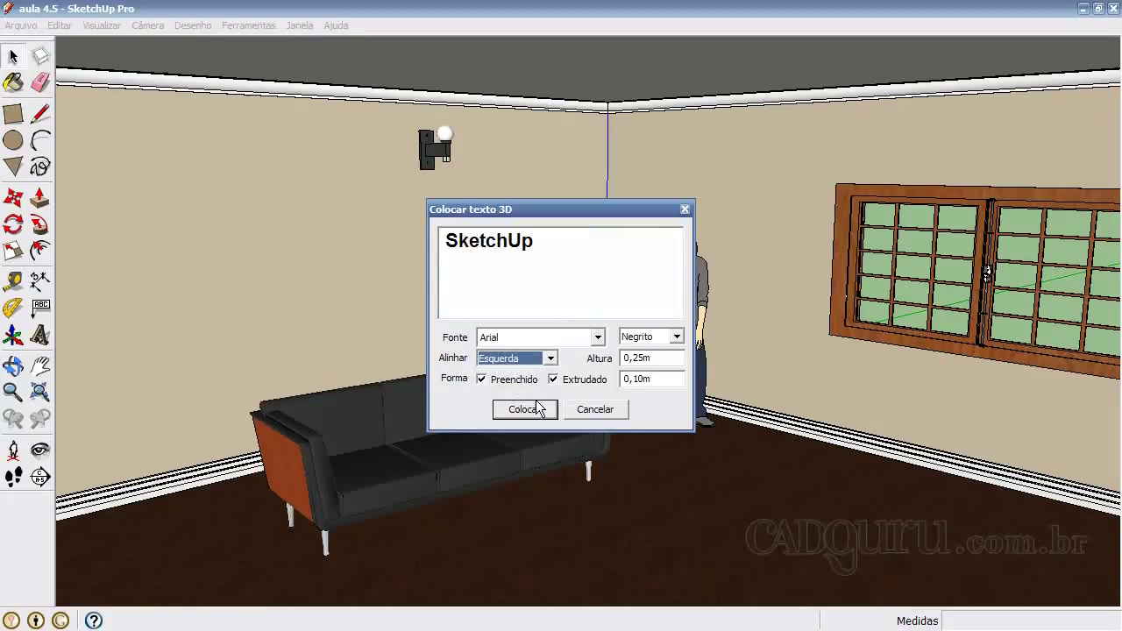
{"action": "left_click", "coordinate": [526, 410]}
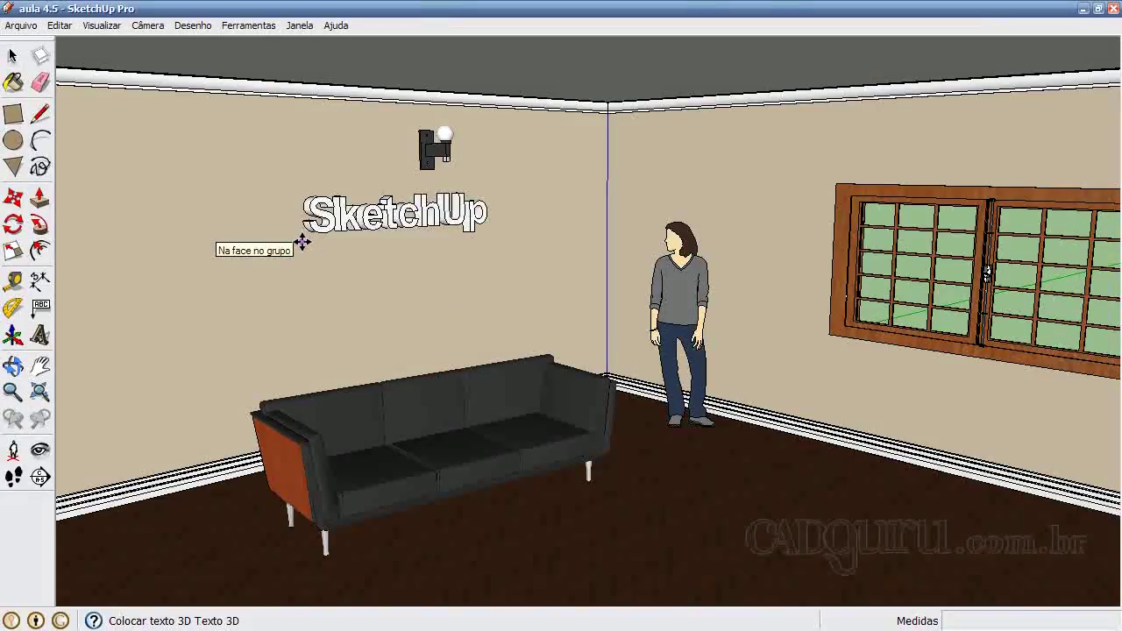
{"action": "key", "text": "Escape"}
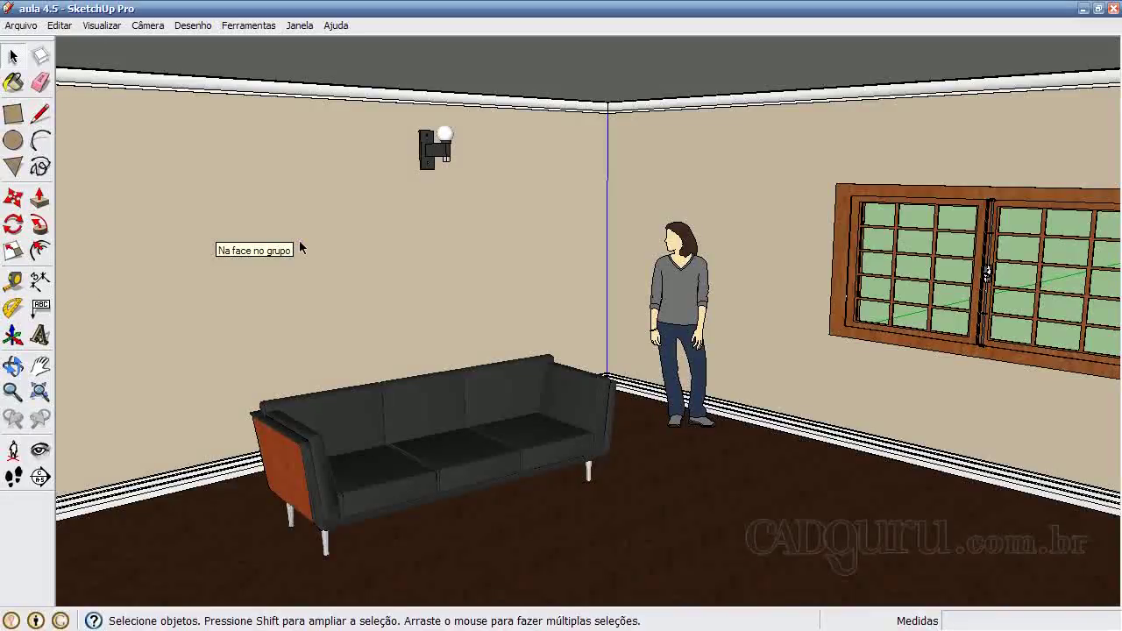
Set the 3D text alignment to Centro and preview the default text on the wall above the sofa.
{"action": "left_click", "coordinate": [39, 334]}
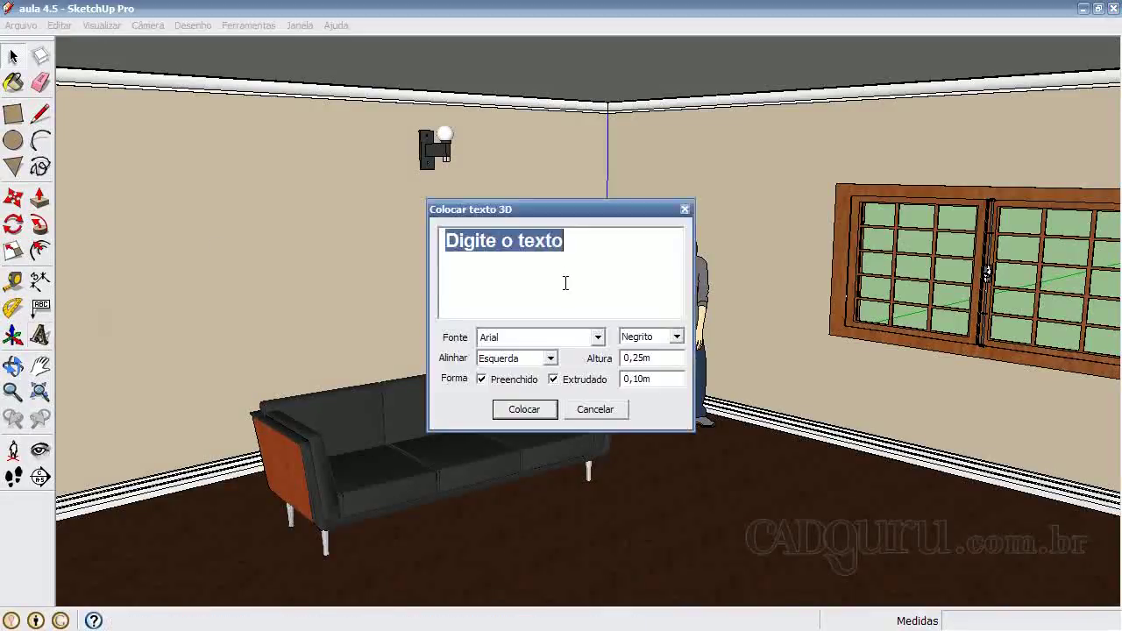
{"action": "left_click", "coordinate": [550, 358]}
{"action": "left_click", "coordinate": [510, 387]}
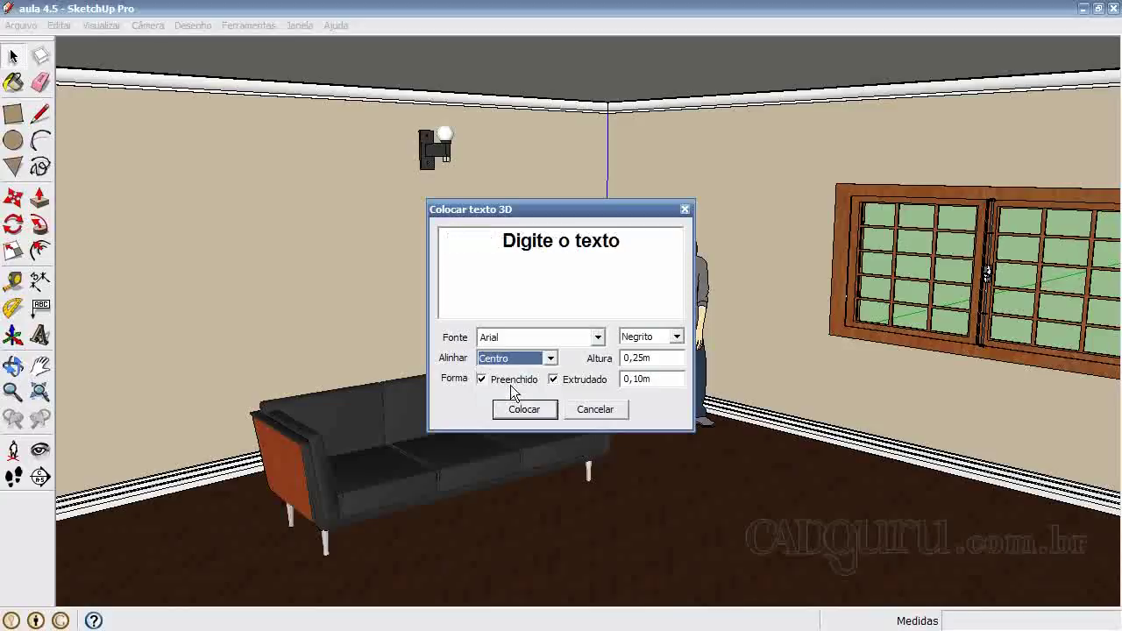
{"action": "left_click", "coordinate": [525, 409]}
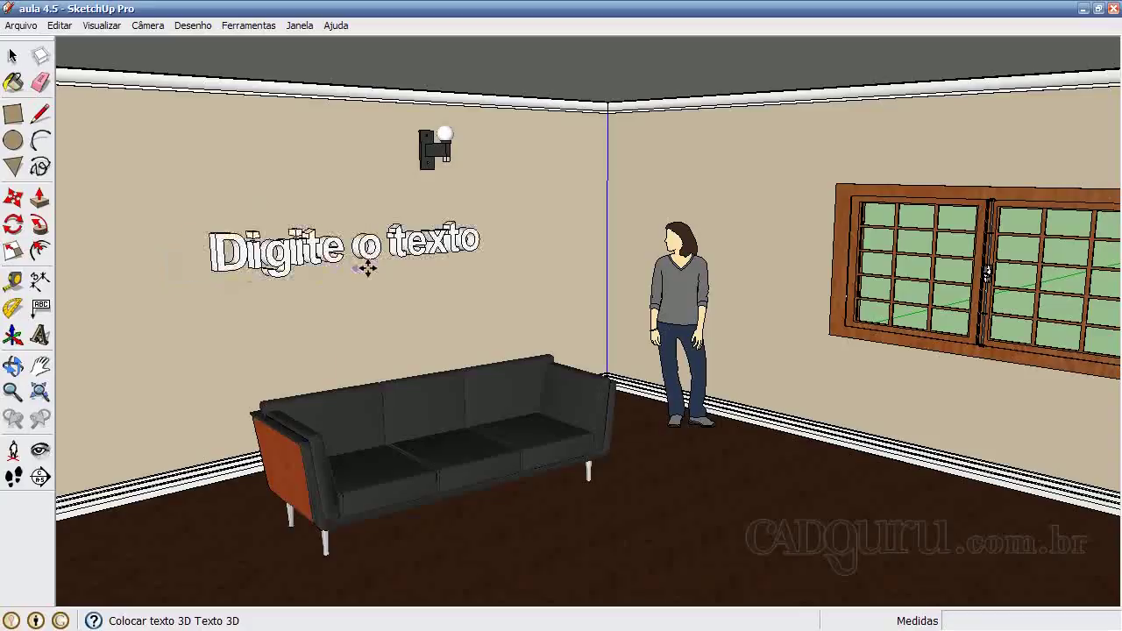
{"action": "left_click", "coordinate": [364, 268]}
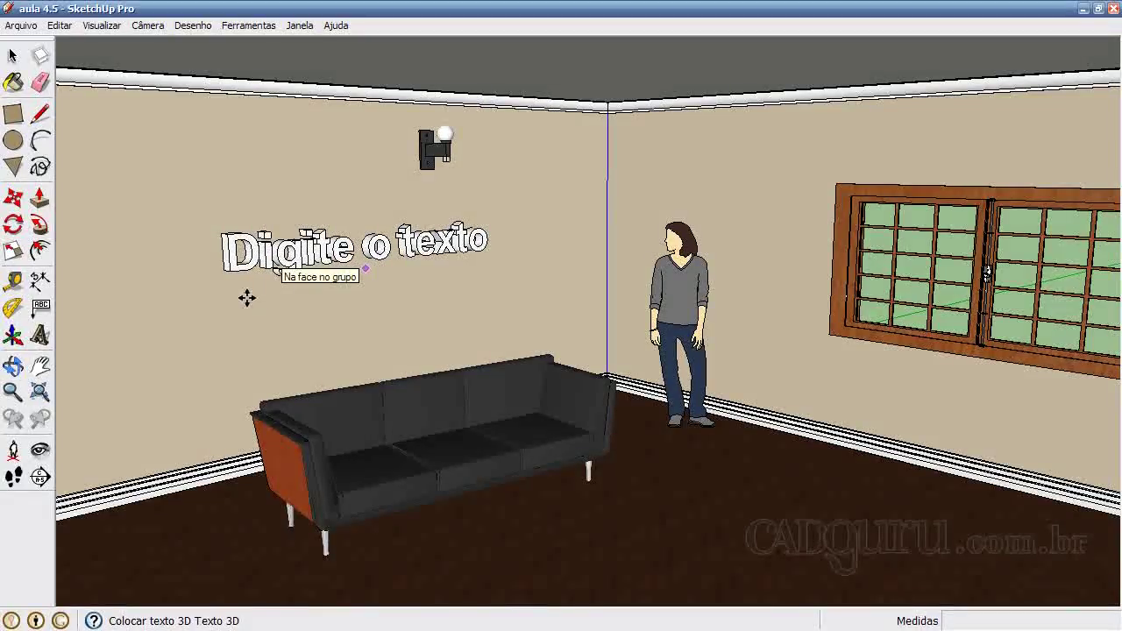
Place a 3D text reading "SketchUp" with a height of 0,15 m on the wall above the sofa.
{"action": "left_click", "coordinate": [40, 335]}
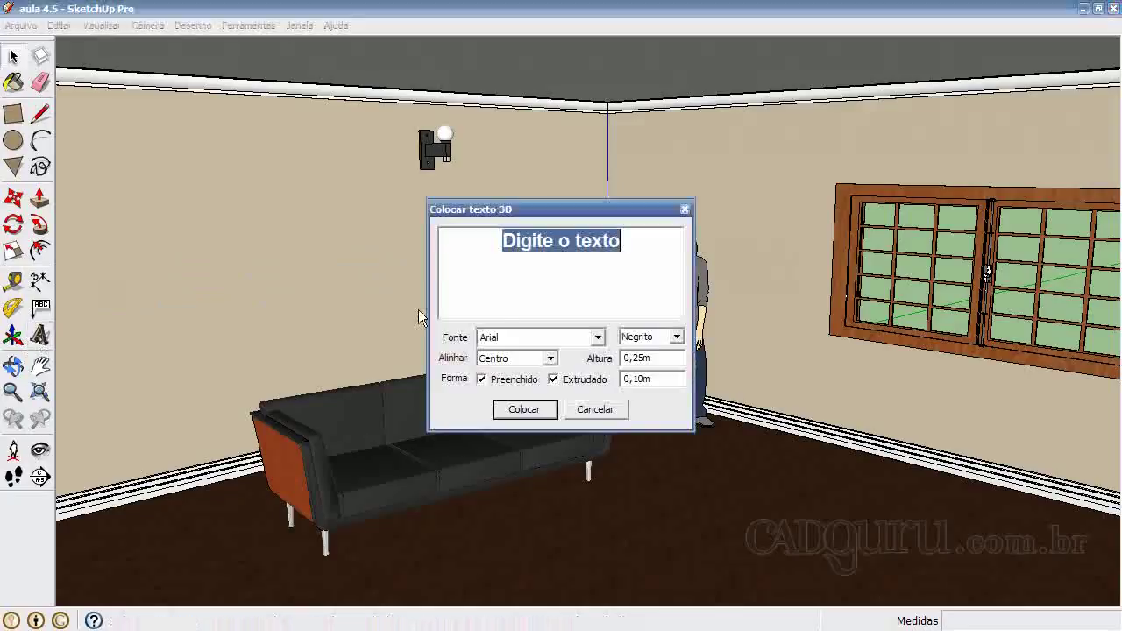
{"action": "type", "text": "S"}
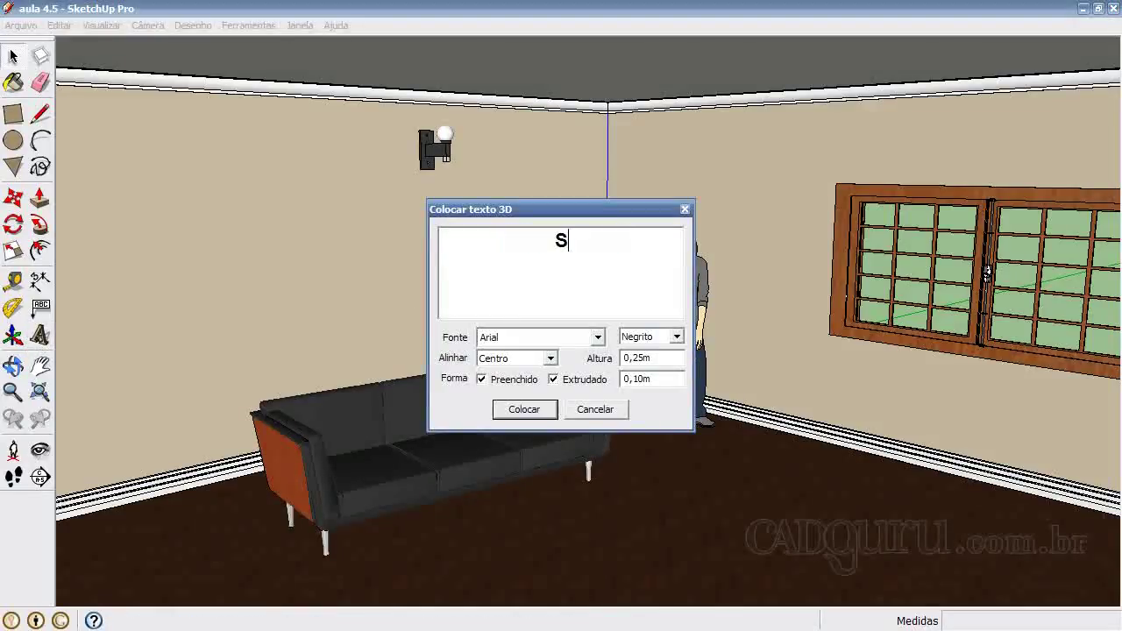
{"action": "type", "text": "ketchUp"}
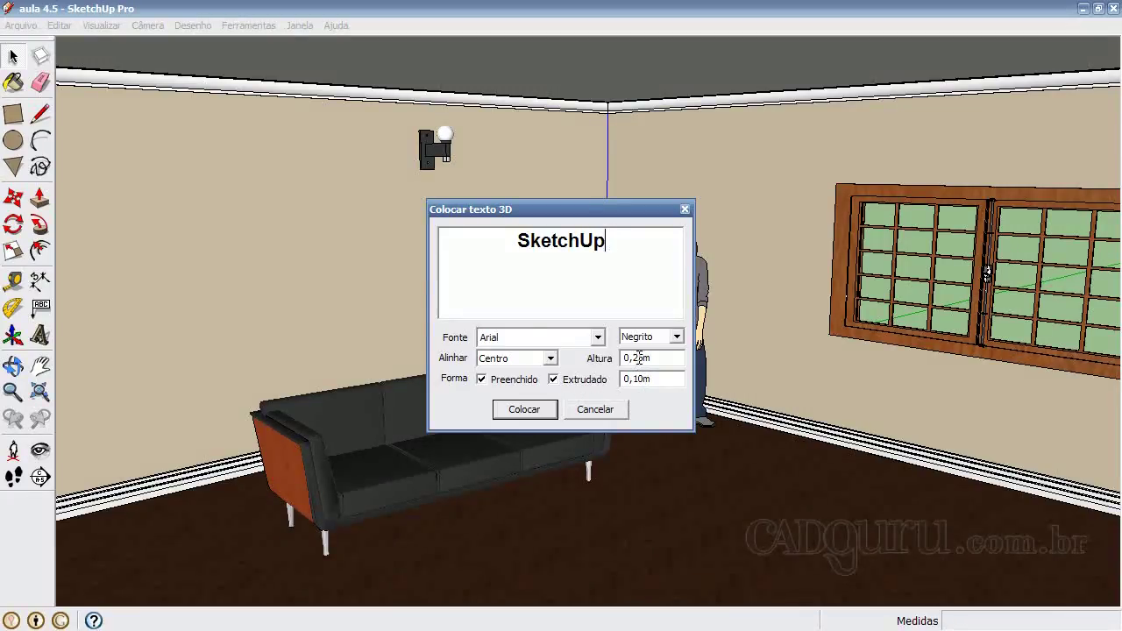
{"action": "left_click_drag", "start_coordinate": [632, 357], "coordinate": [641, 358]}
{"action": "type", "text": "15"}
{"action": "left_click", "coordinate": [529, 409]}
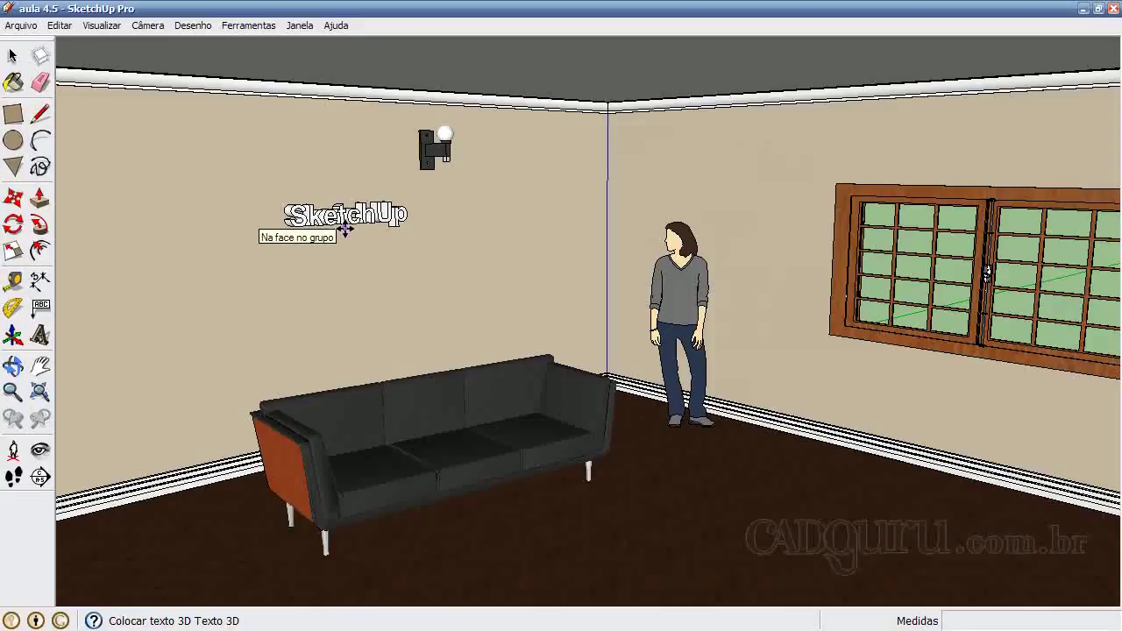
{"action": "left_click", "coordinate": [345, 228]}
{"action": "key", "text": "space"}
{"action": "key", "text": "Escape"}
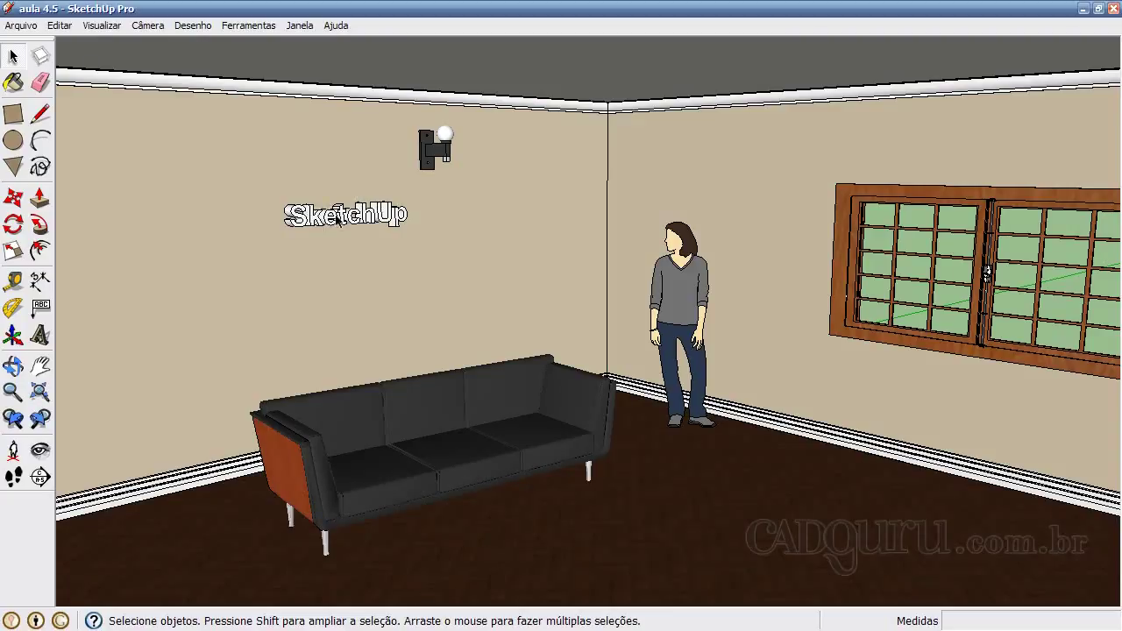
Open the 3D text on the wall for editing and try selecting its letters individually.
{"action": "left_click", "coordinate": [403, 218]}
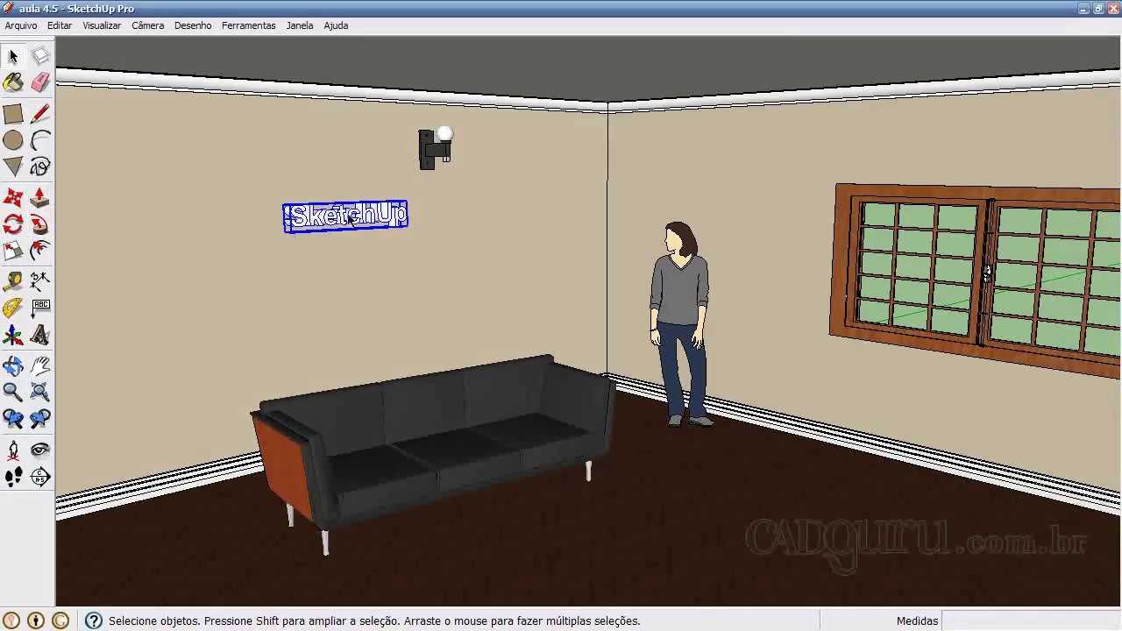
{"action": "scroll", "coordinate": [303, 210], "scroll_direction": "up", "scroll_amount": 4}
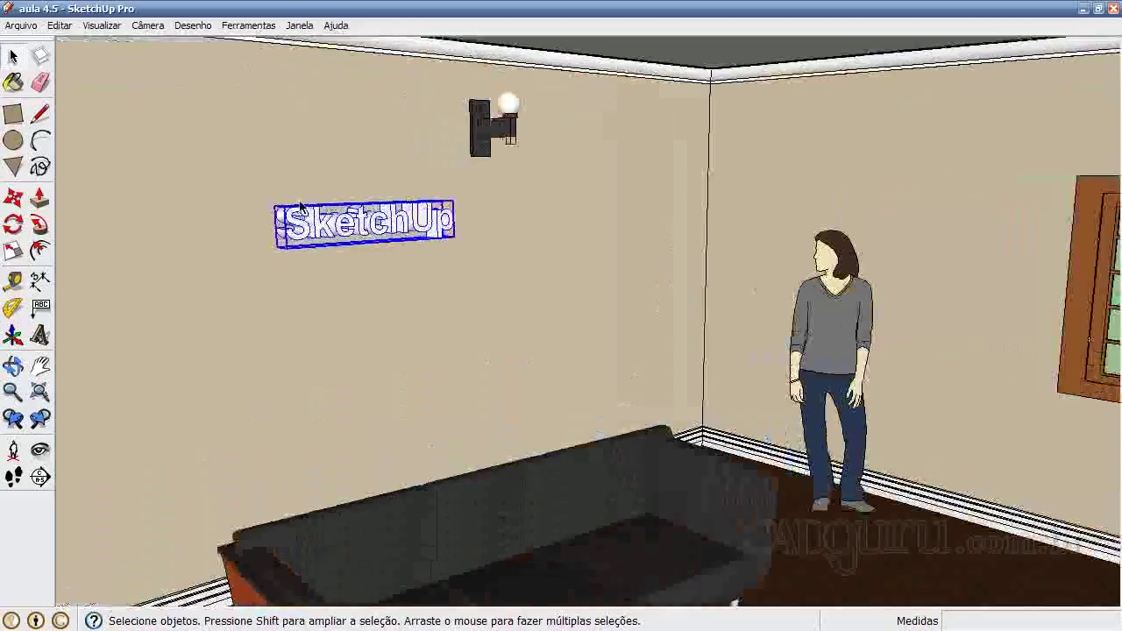
{"action": "scroll", "coordinate": [337, 232], "scroll_direction": "up", "scroll_amount": 3}
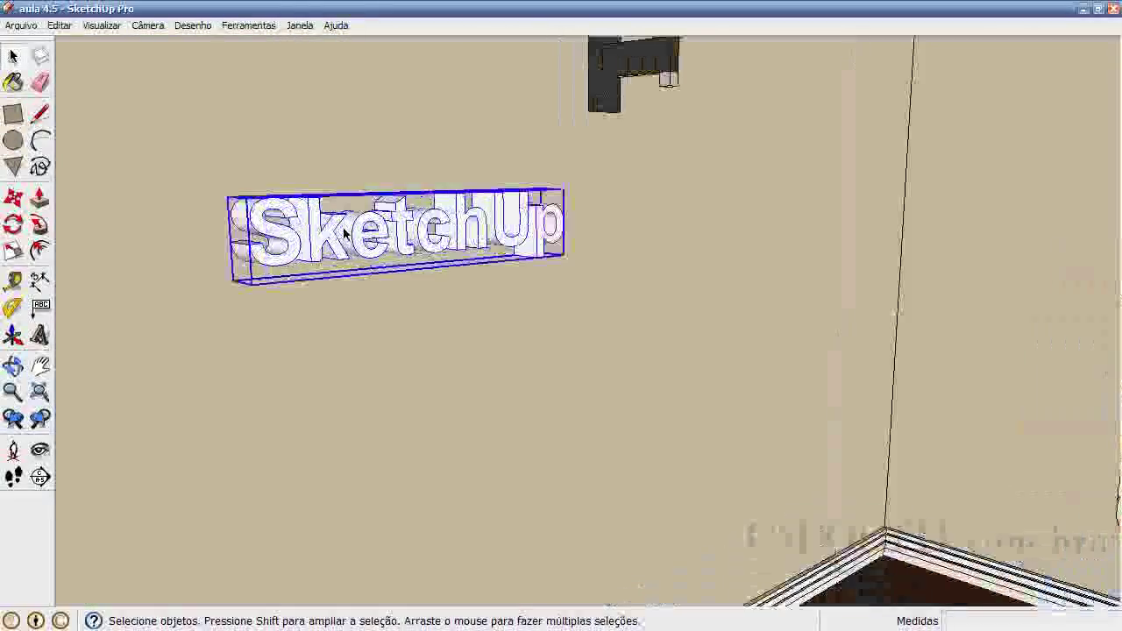
{"action": "double_click", "coordinate": [278, 237]}
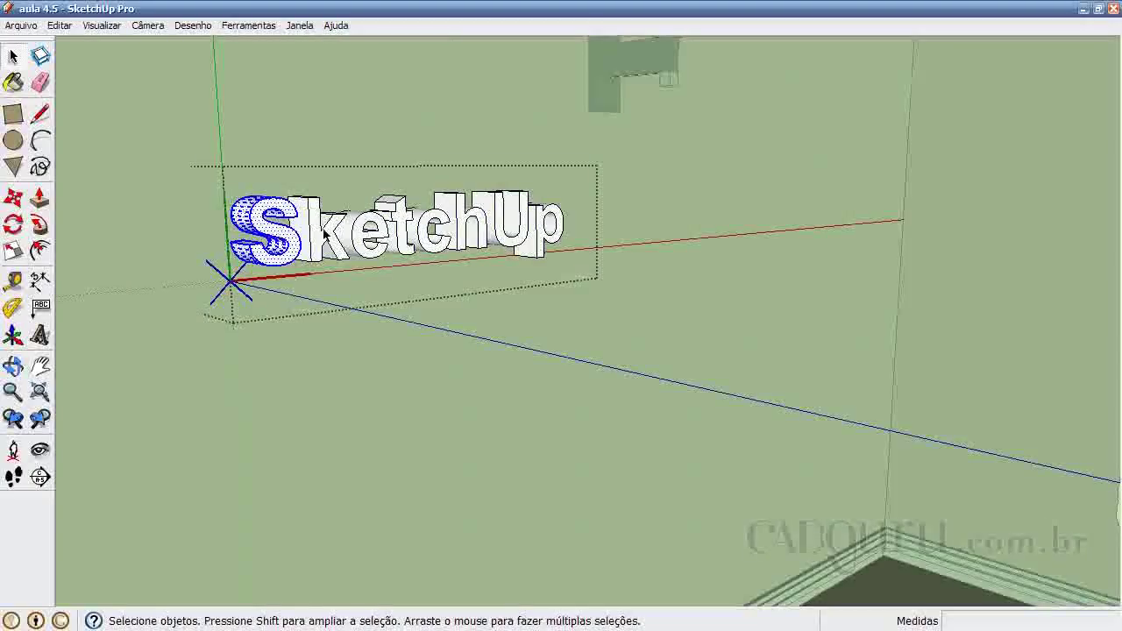
{"action": "key", "text": "ctrl+t"}
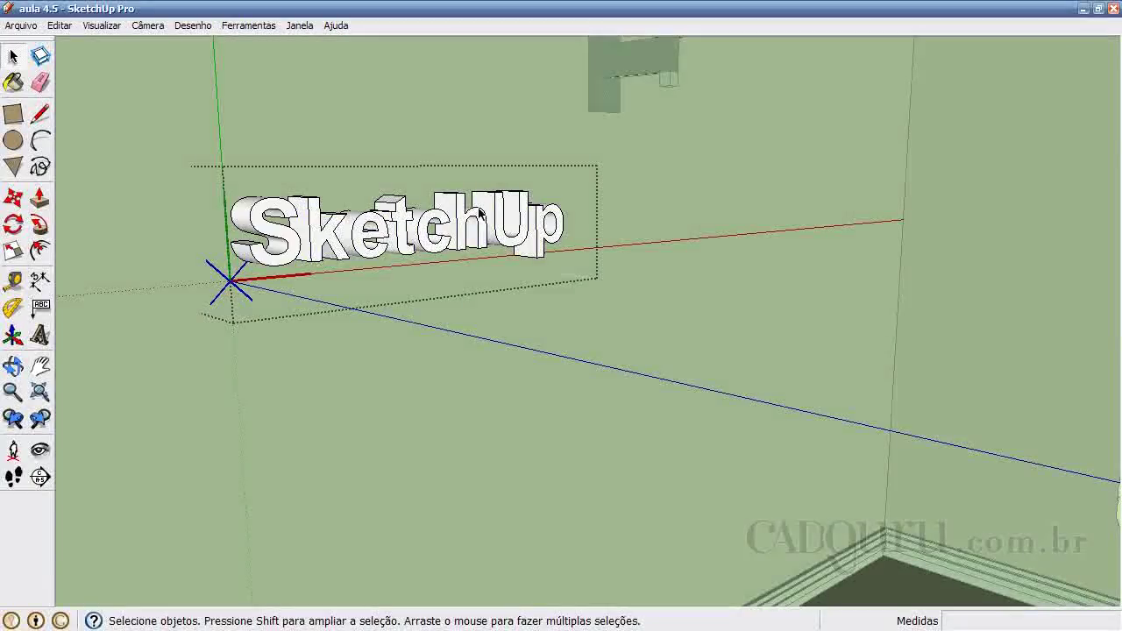
{"action": "left_click", "coordinate": [332, 237]}
{"action": "left_click", "coordinate": [373, 237]}
Paint the whole letter S of the 3D text with the red Cor_A01 from the Cores collection.
{"action": "triple_click", "coordinate": [284, 237]}
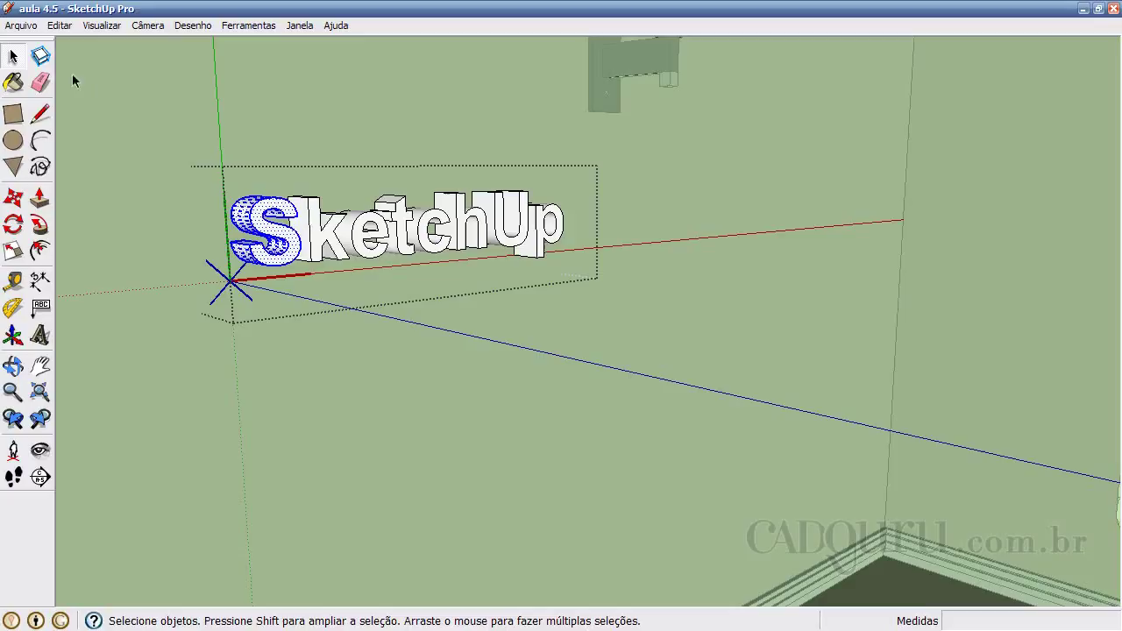
{"action": "left_click", "coordinate": [13, 82]}
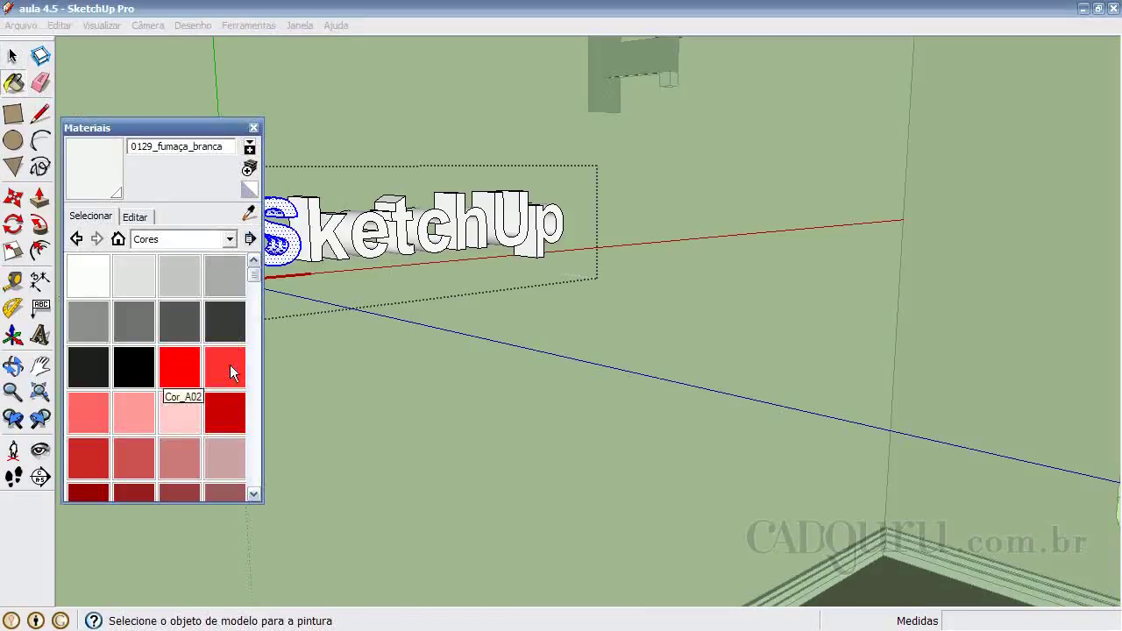
{"action": "left_click", "coordinate": [175, 361]}
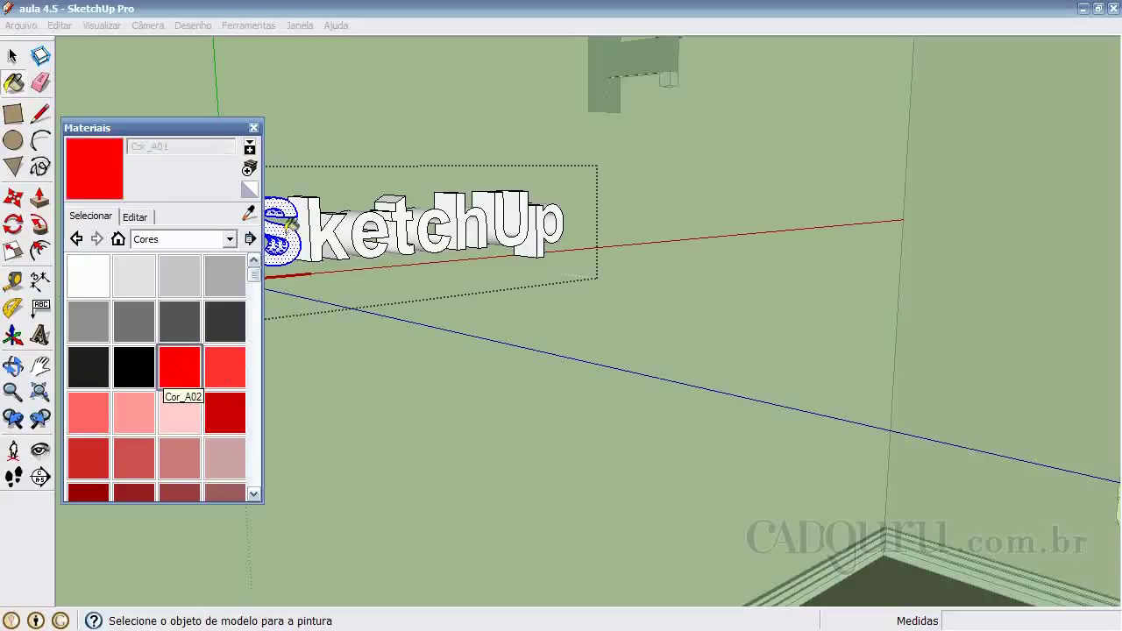
{"action": "left_click", "coordinate": [266, 219]}
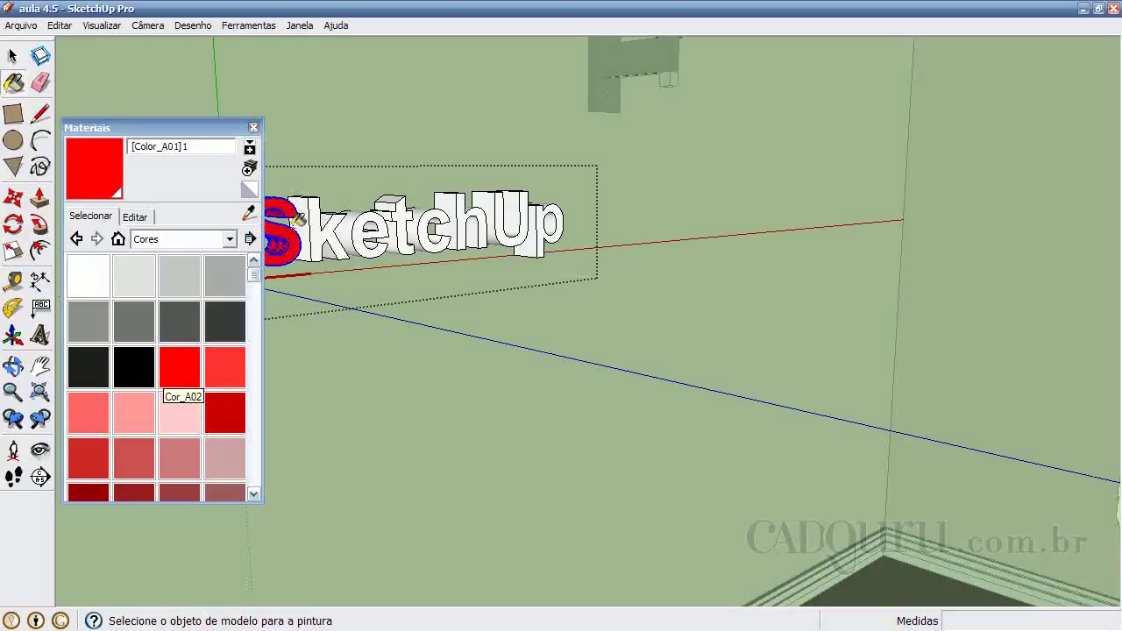
Paint the letter k of the 3D text with the yellow Cor_D02.
{"action": "key", "text": "space"}
{"action": "left_click", "coordinate": [313, 247]}
{"action": "left_click_drag", "start_coordinate": [253, 276], "coordinate": [254, 326]}
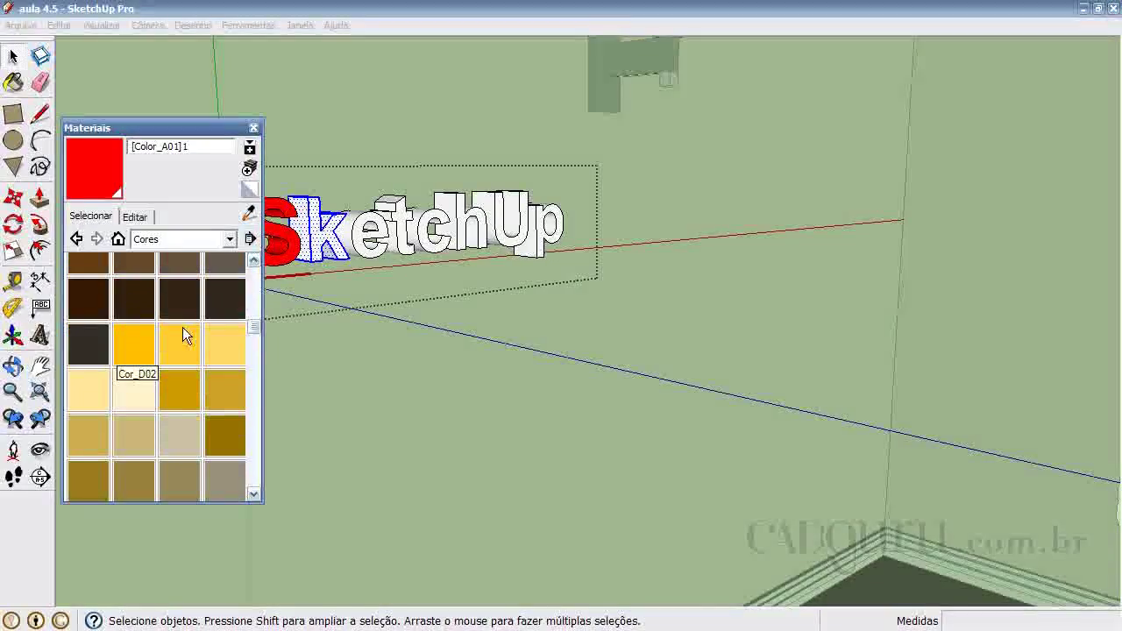
{"action": "left_click", "coordinate": [134, 350]}
{"action": "left_click", "coordinate": [325, 232]}
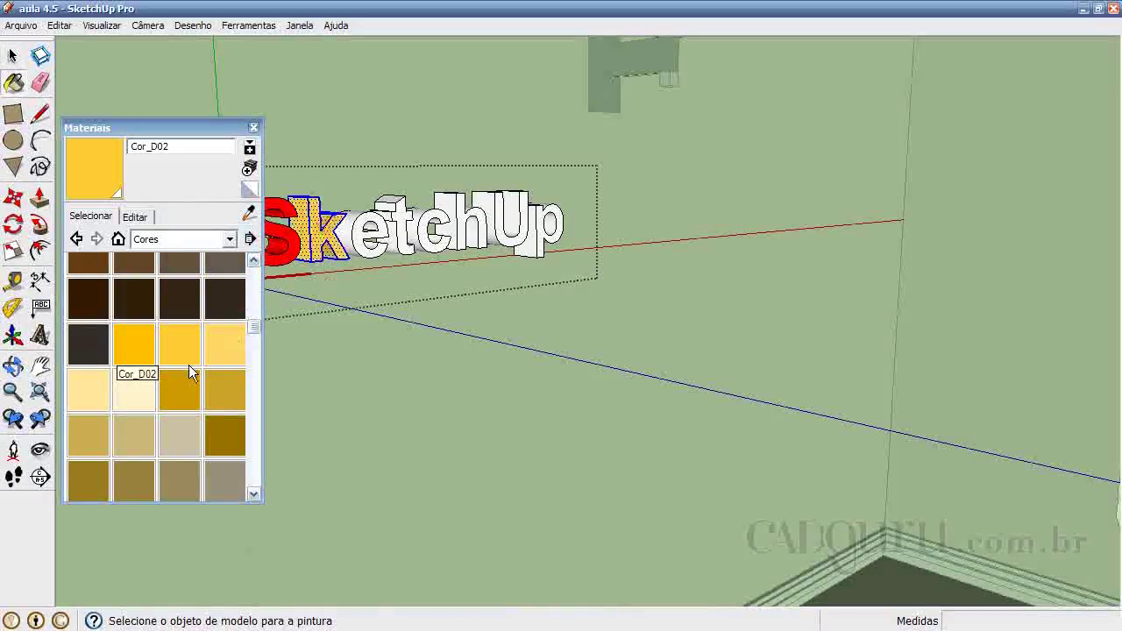
Paint the first letter e of the 3D text with the light green Cor_F02.
{"action": "left_click_drag", "start_coordinate": [249, 328], "coordinate": [253, 362]}
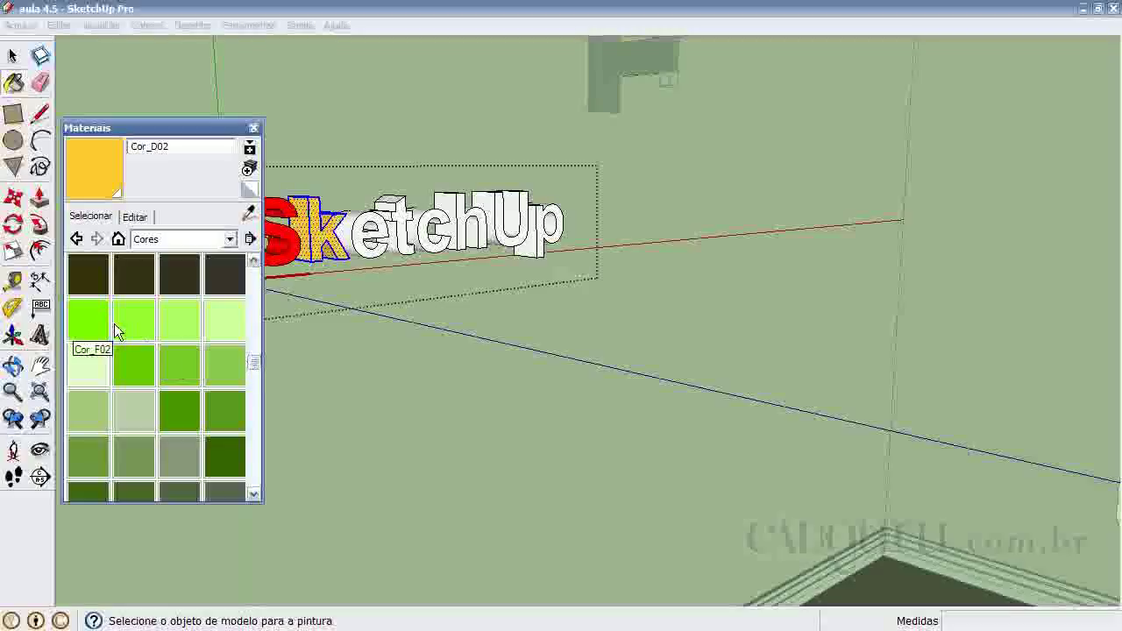
{"action": "left_click", "coordinate": [134, 317]}
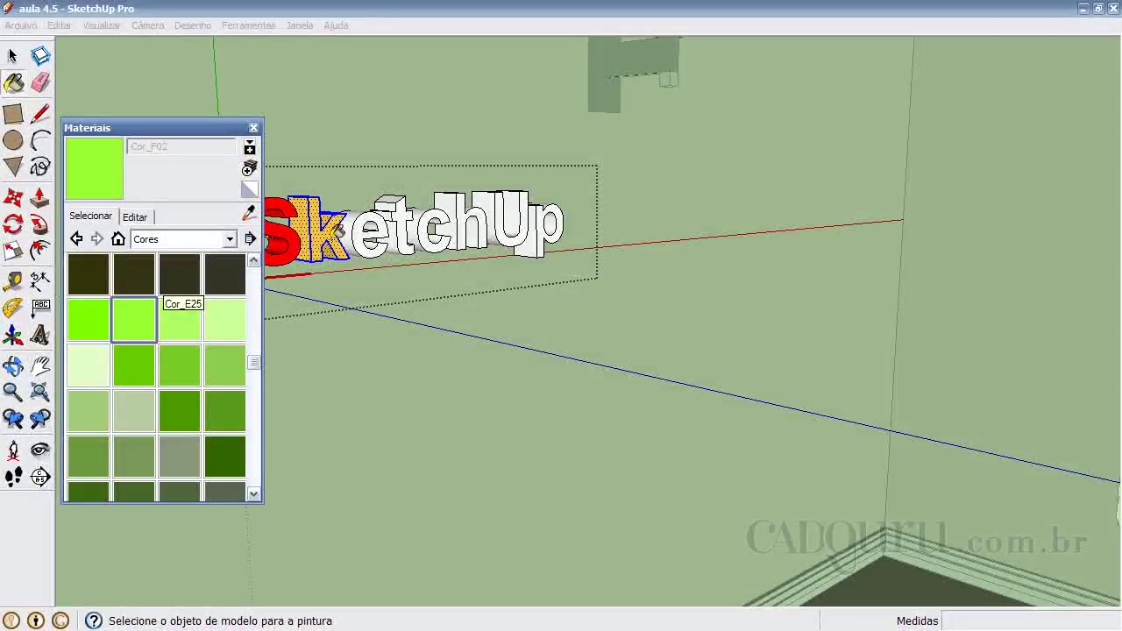
{"action": "key", "text": "space"}
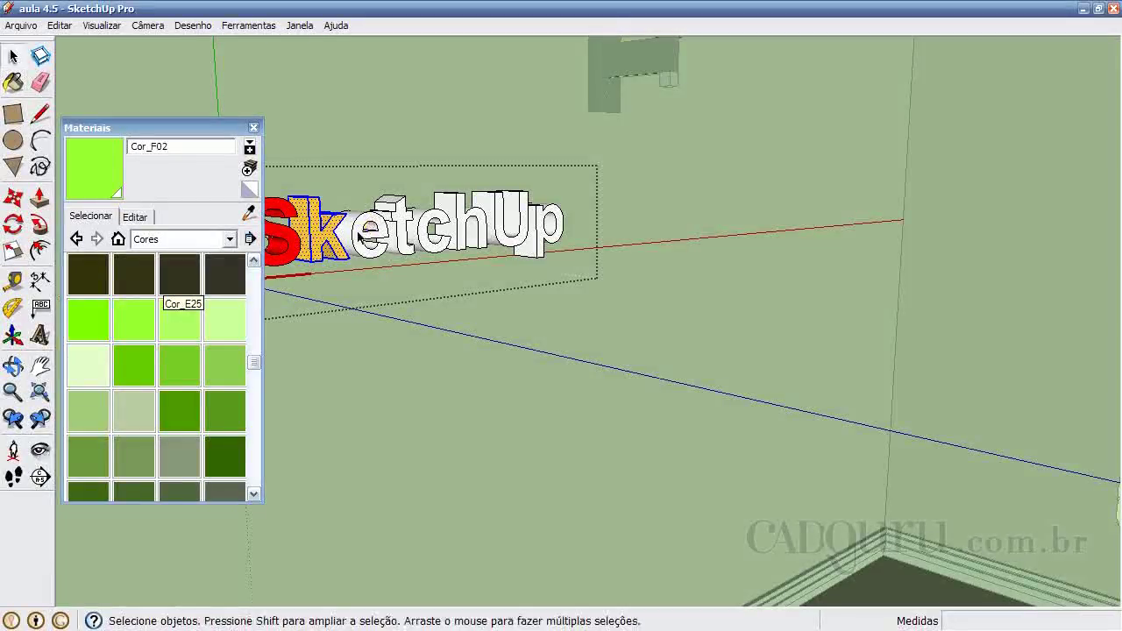
{"action": "left_click", "coordinate": [363, 233]}
{"action": "key", "text": "b"}
{"action": "left_click", "coordinate": [374, 226]}
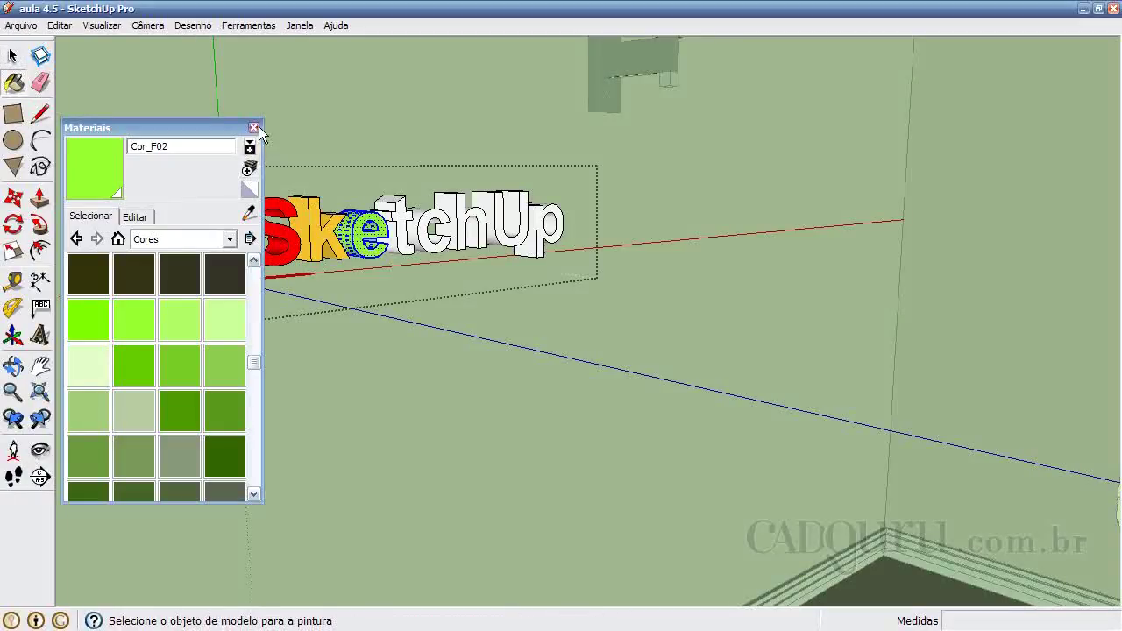
Paint the letter t of the 3D text with the light salmon Cor_B04 and close the materials window.
{"action": "left_click_drag", "start_coordinate": [253, 362], "coordinate": [253, 292]}
{"action": "left_click", "coordinate": [180, 369]}
{"action": "left_click", "coordinate": [392, 213]}
{"action": "key", "text": "space"}
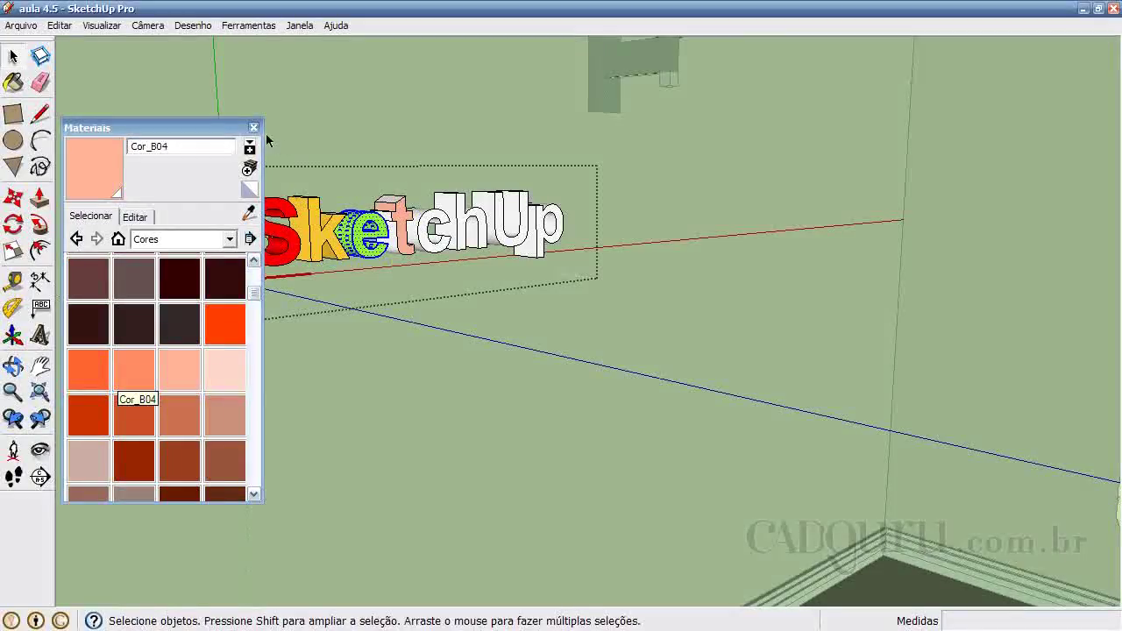
{"action": "left_click", "coordinate": [253, 128]}
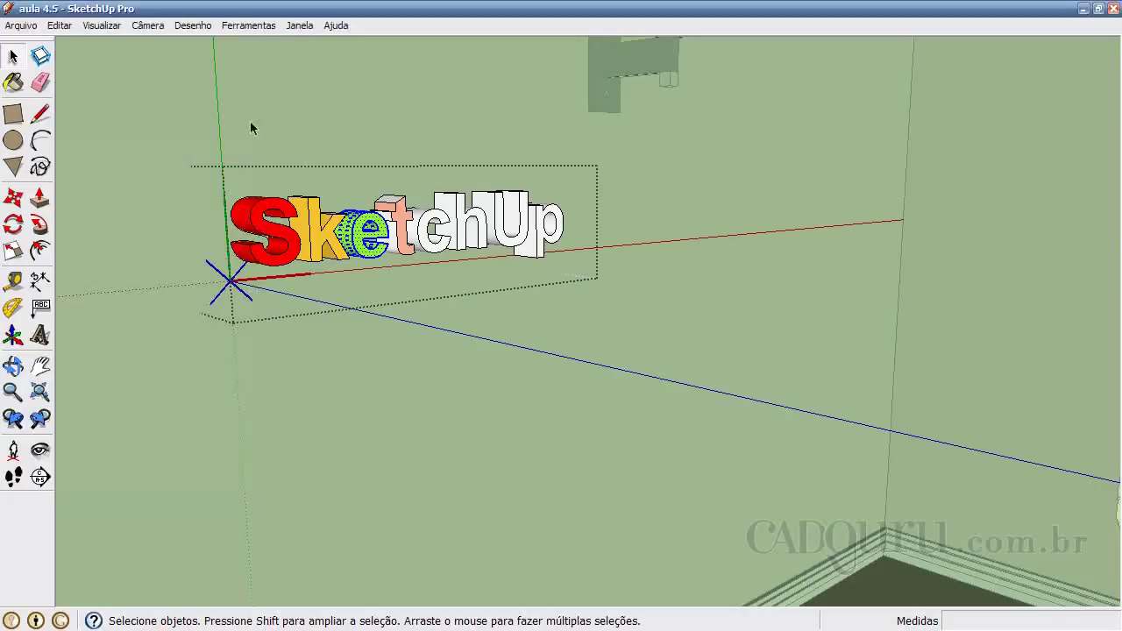
Use Push/Pull to extend the letter h well forward of its neighbours and push the front of the letter U back 0.04 m.
{"action": "scroll", "coordinate": [350, 219], "scroll_direction": "up", "scroll_amount": 3}
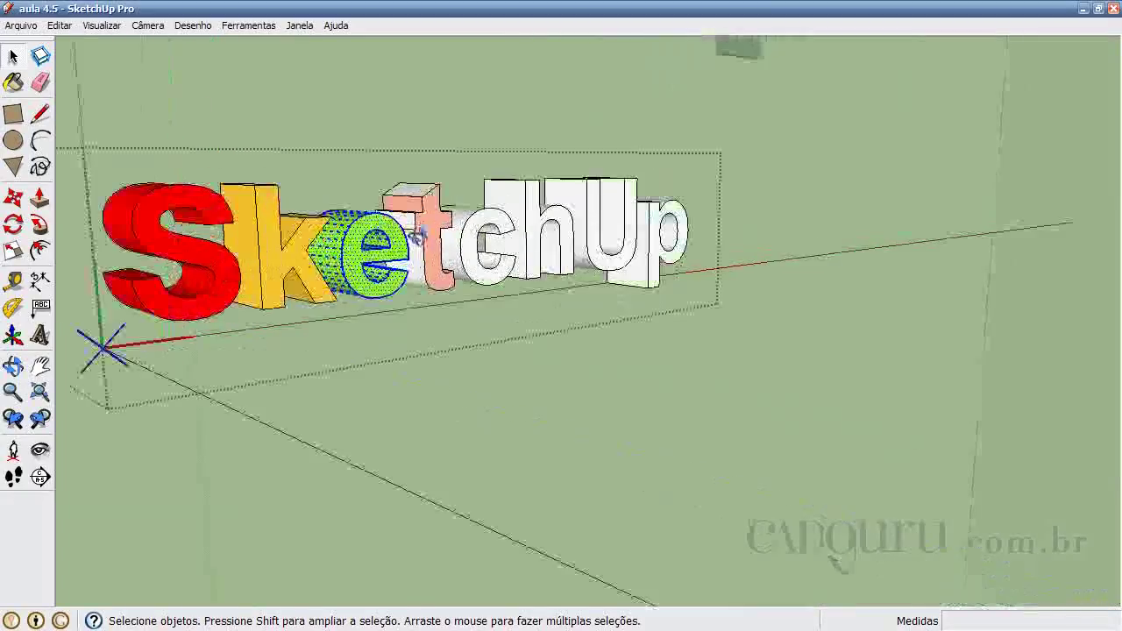
{"action": "middle_click_drag", "start_coordinate": [411, 241], "coordinate": [404, 250]}
{"action": "middle_click_drag", "start_coordinate": [311, 245], "coordinate": [245, 249]}
{"action": "scroll", "coordinate": [423, 219], "scroll_direction": "up", "scroll_amount": 3}
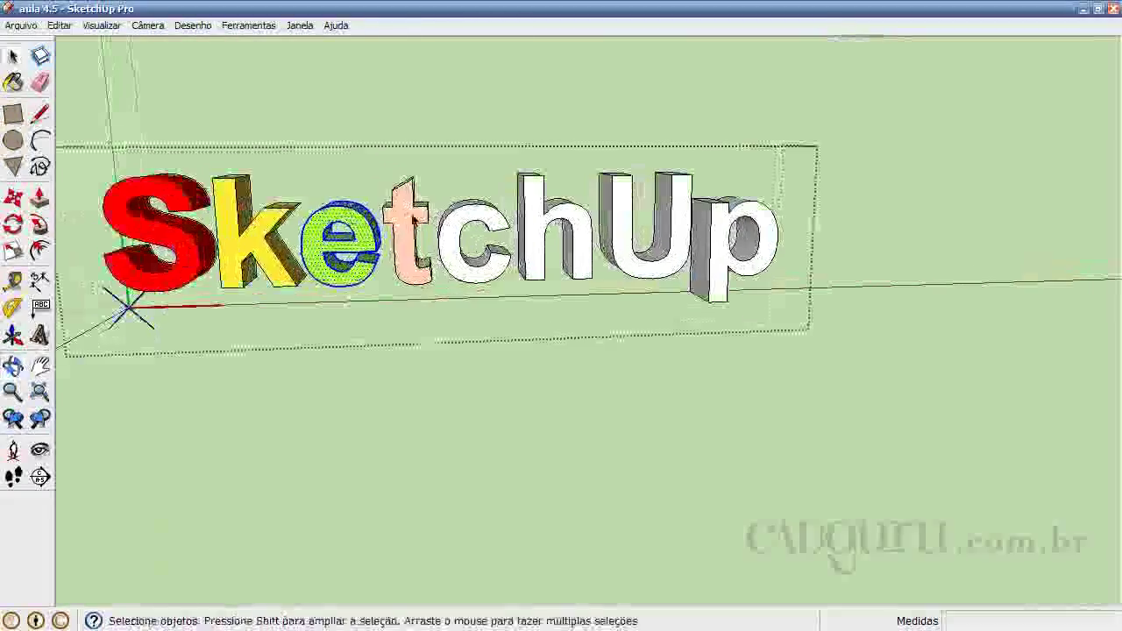
{"action": "scroll", "coordinate": [423, 219], "scroll_direction": "down", "scroll_amount": 3}
{"action": "middle_click_drag", "start_coordinate": [423, 219], "coordinate": [254, 184]}
{"action": "scroll", "coordinate": [248, 182], "scroll_direction": "up", "scroll_amount": 3}
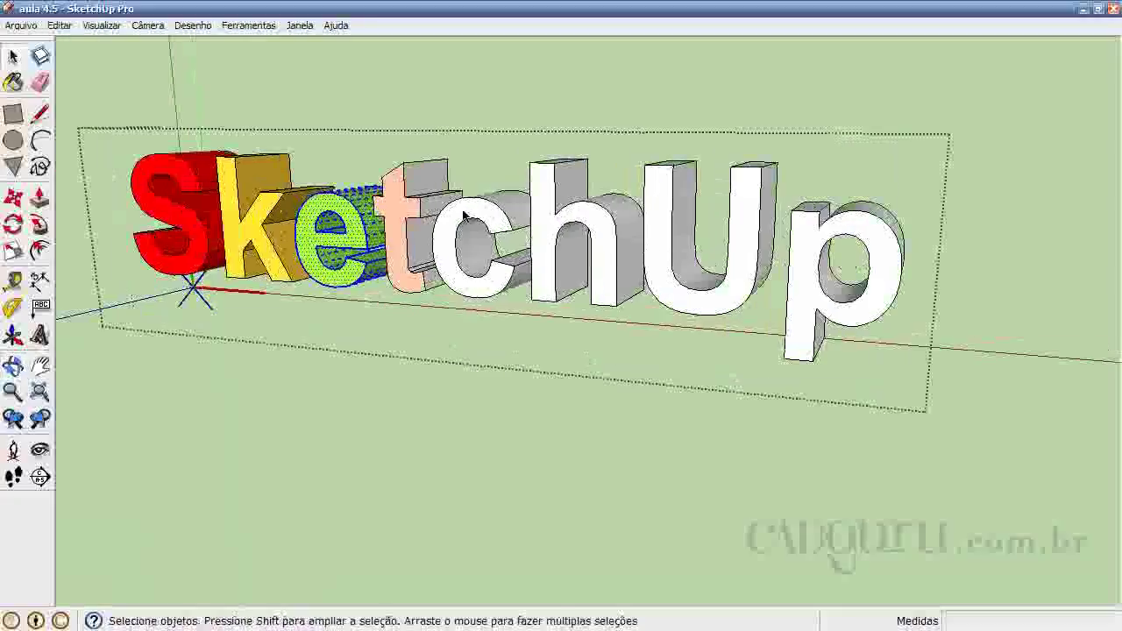
{"action": "left_click", "coordinate": [40, 200]}
{"action": "left_click_drag", "start_coordinate": [610, 275], "coordinate": [492, 304]}
{"action": "left_click_drag", "start_coordinate": [671, 303], "coordinate": [672, 294]}
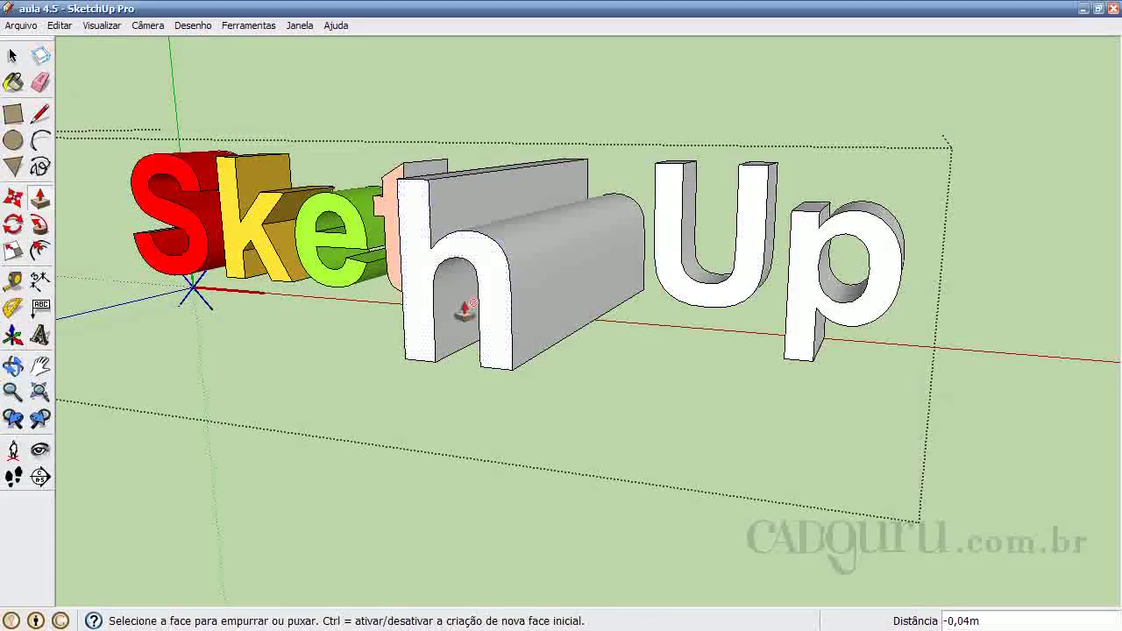
{"action": "mouse_move", "coordinate": [437, 309]}
{"action": "middle_mouse_down"}
{"action": "mouse_move", "coordinate": [535, 243]}
{"action": "mouse_move", "coordinate": [675, 235]}
{"action": "mouse_move", "coordinate": [592, 276]}
{"action": "middle_mouse_up"}
{"action": "double_click", "coordinate": [593, 271]}
{"action": "key", "text": "space"}
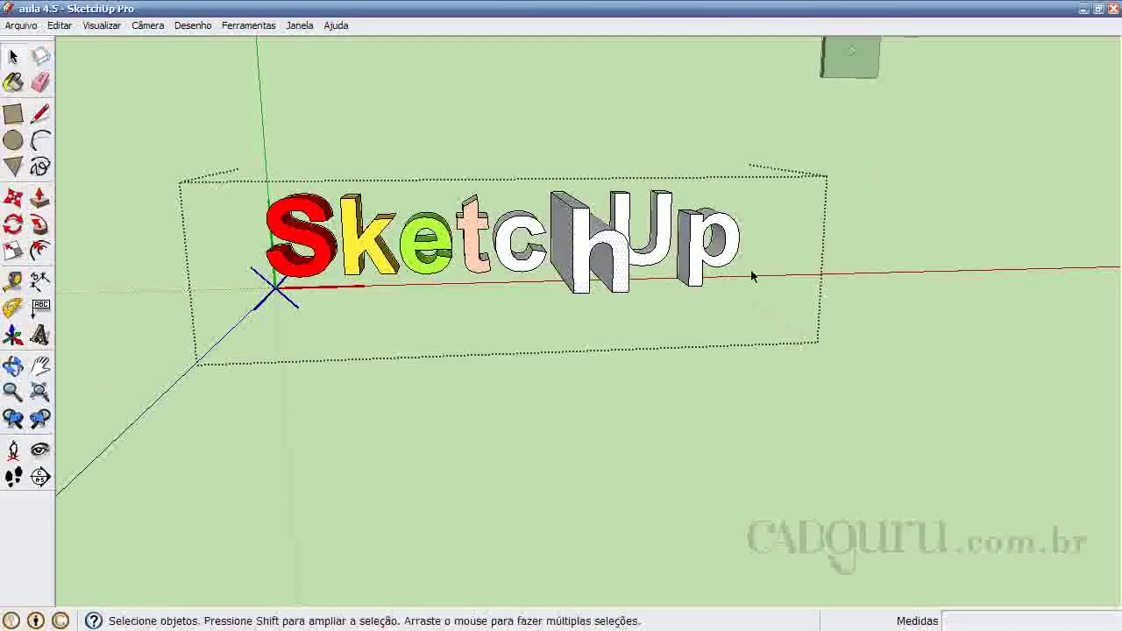